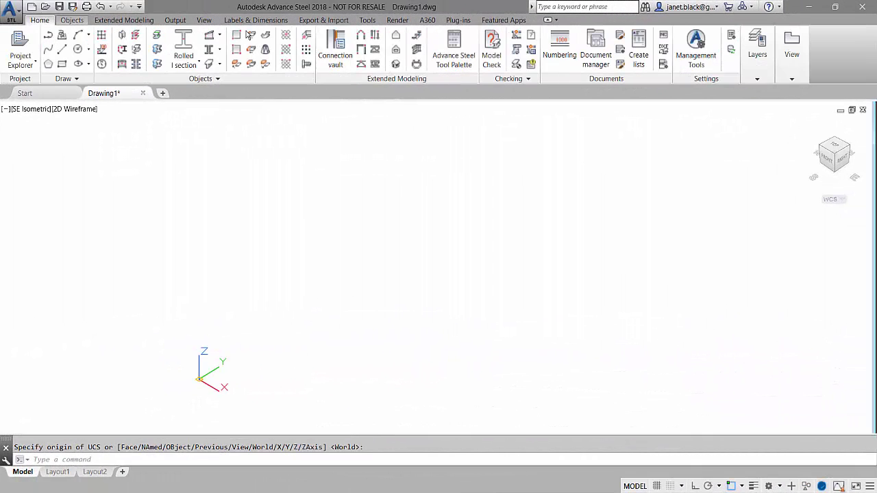
Open the Object Property Editor in Management Tools and expand its Materials list of steel grades.
click(688, 62)
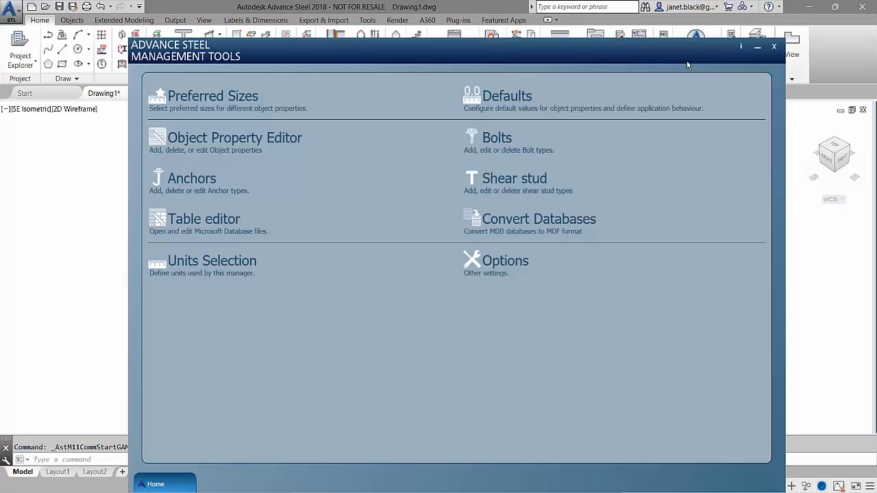
click(281, 142)
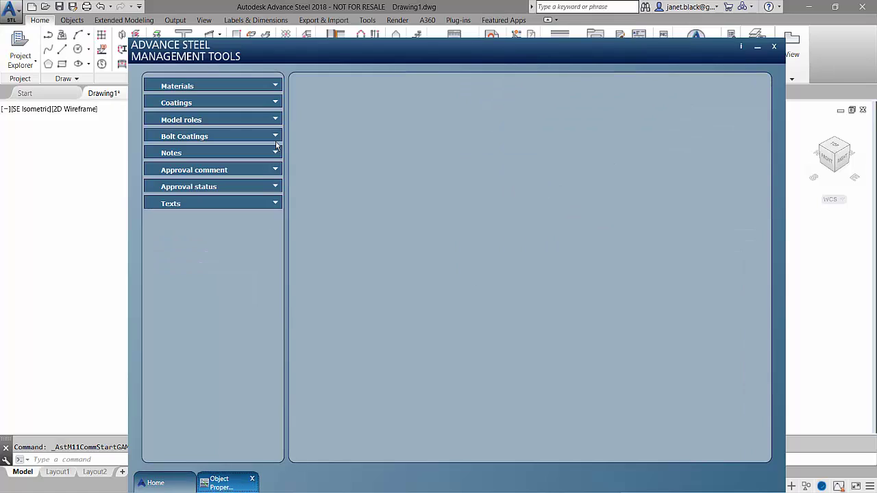
click(276, 87)
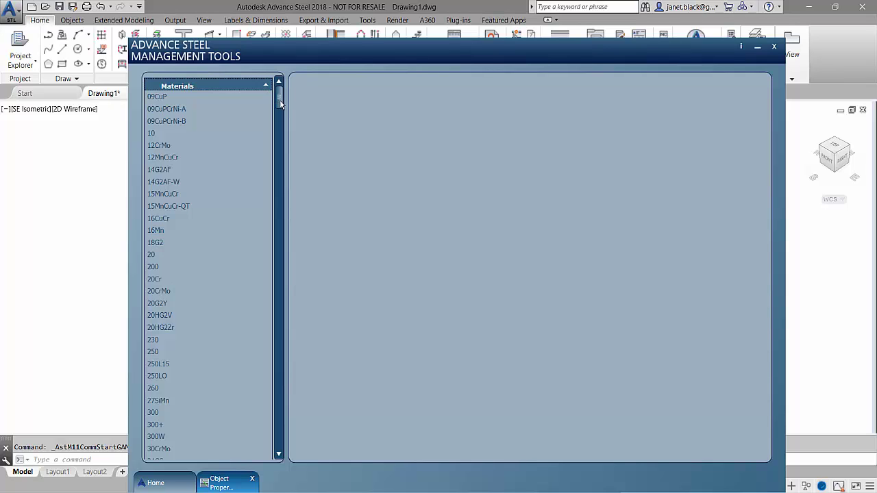
drag(281, 104, 281, 142)
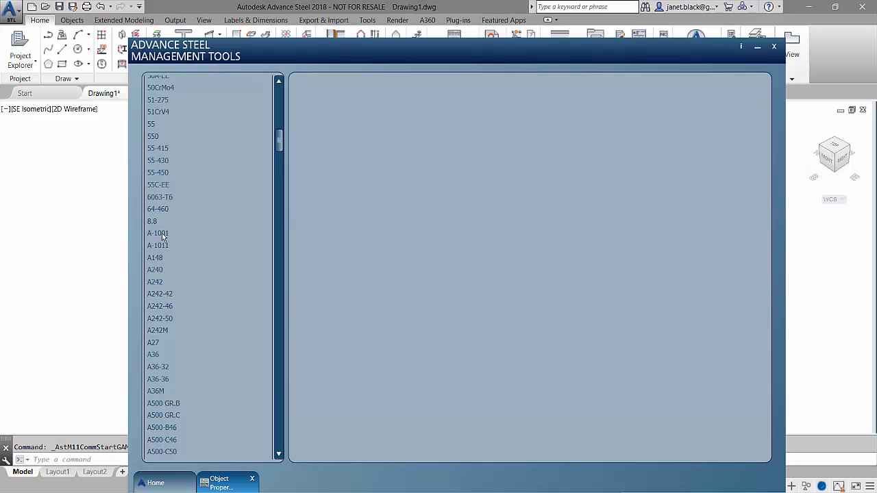
Start a new blank material named A106B in the Steel group.
click(162, 233)
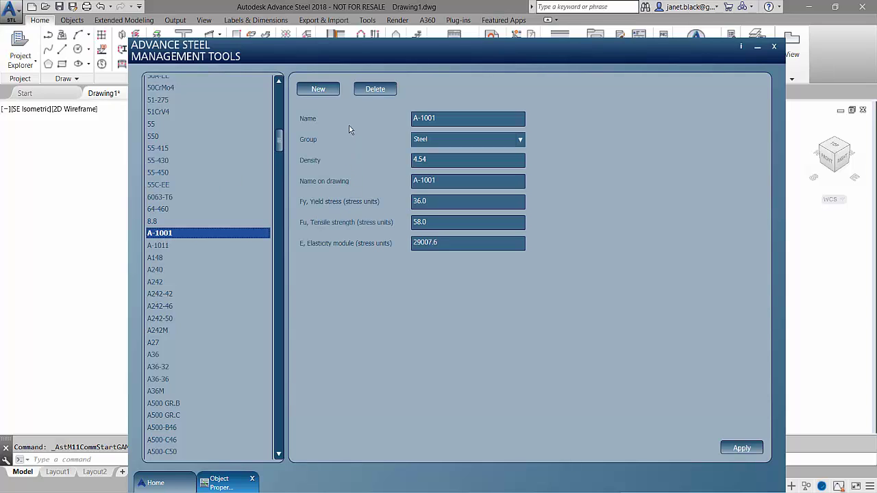
click(326, 92)
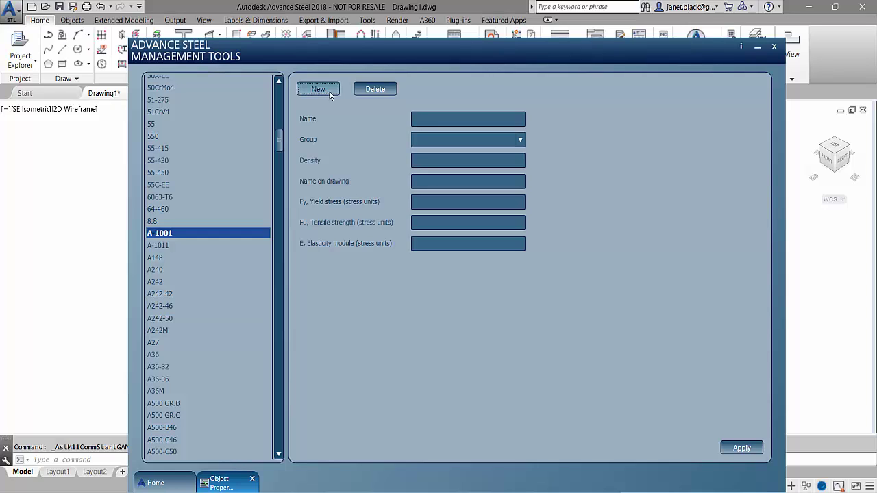
click(424, 123)
text(A106B)
click(520, 139)
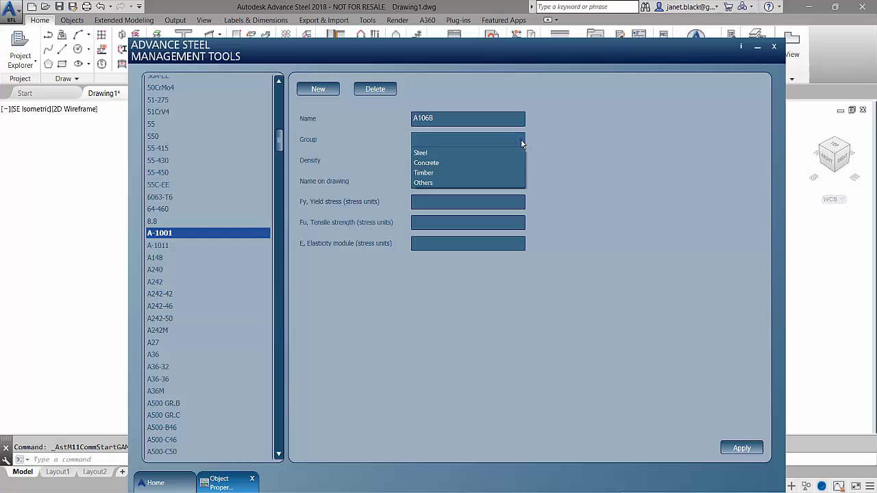
click(439, 152)
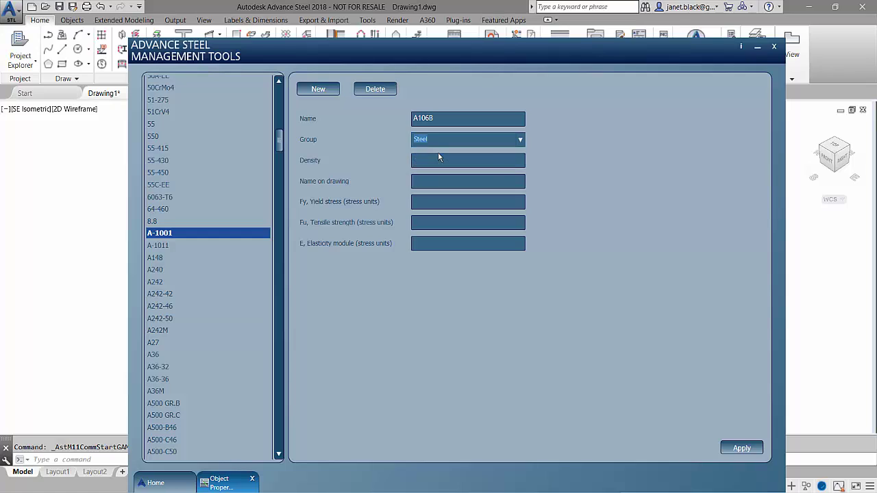
Enter density 4.54, drawing name A106B, Fy 36.0, Fu 58.0, E 29007.6, and apply.
click(491, 163)
text(4.54)
key(Tab)
text(A106B)
key(Tab)
text(36.0)
key(Tab)
text(58.0)
text(2900)
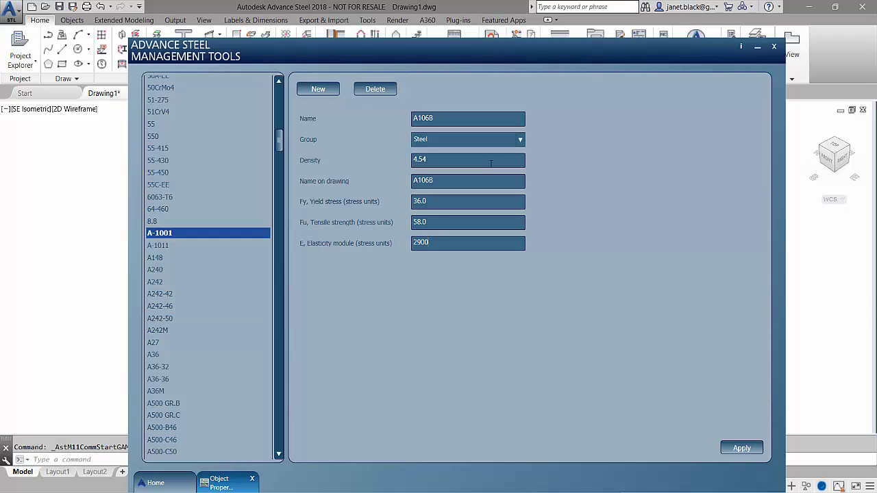
text(7.6)
click(742, 449)
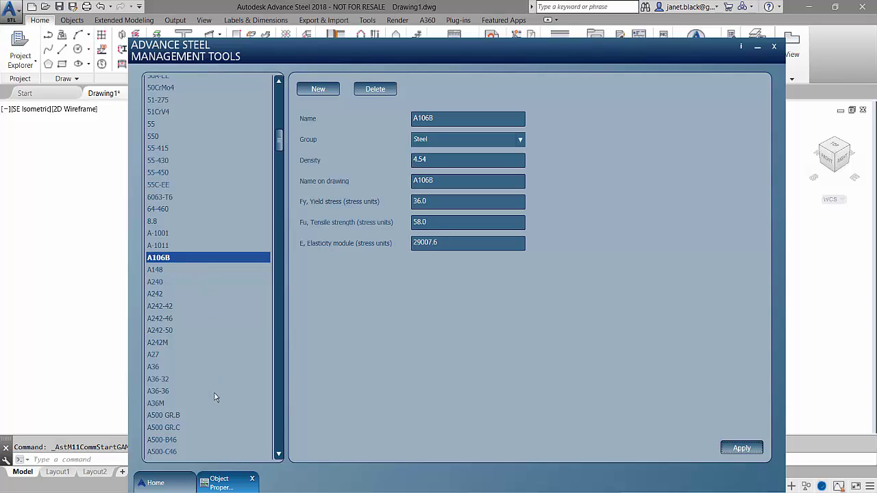
In Preferred Sizes, add A106B from Available Classes to the Plate > Material preferred list.
click(175, 488)
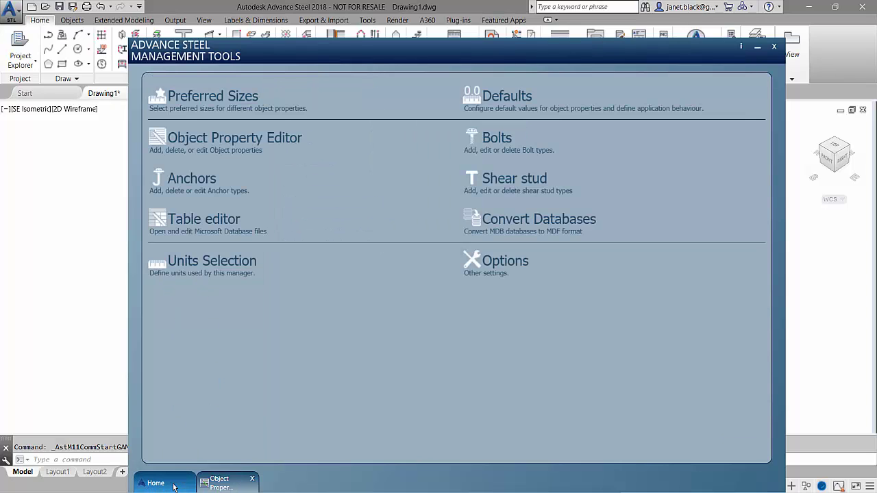
click(183, 101)
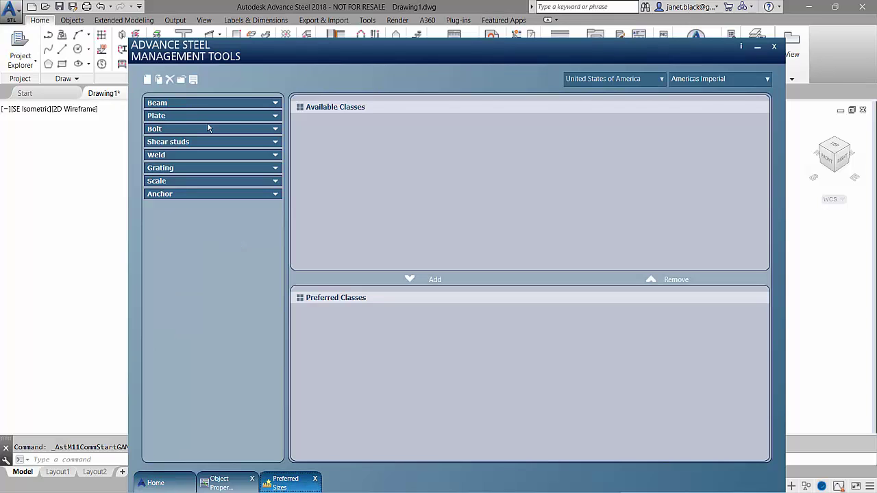
click(275, 117)
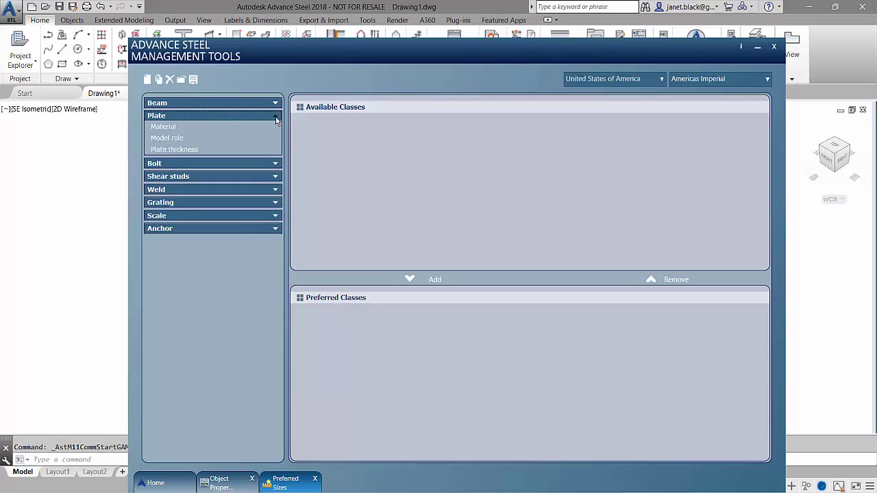
click(170, 130)
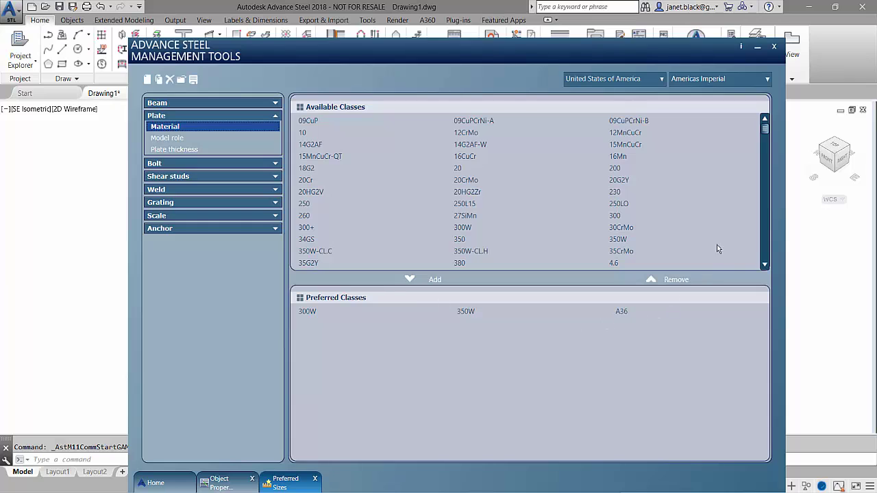
scroll(746, 205, down, 8)
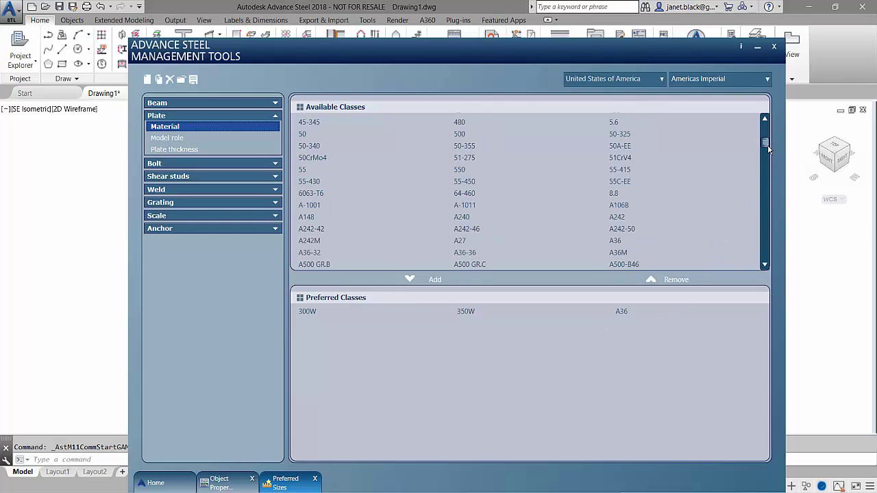
scroll(768, 149, down, 1)
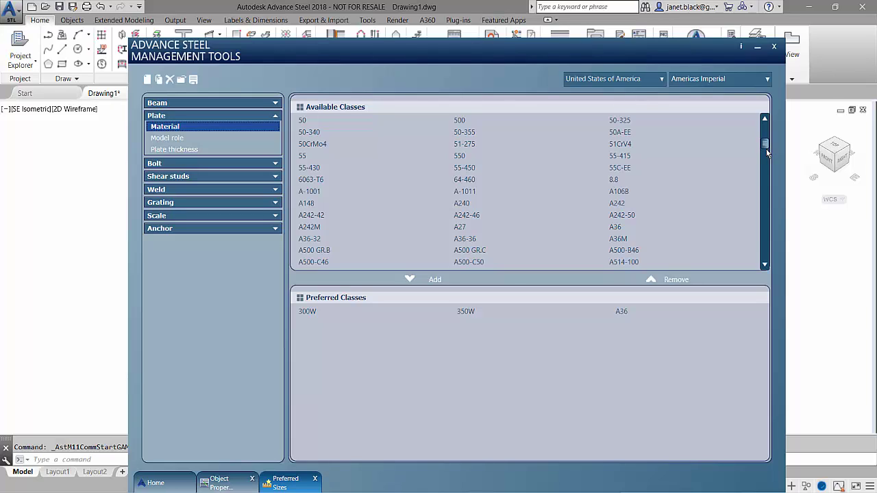
click(621, 192)
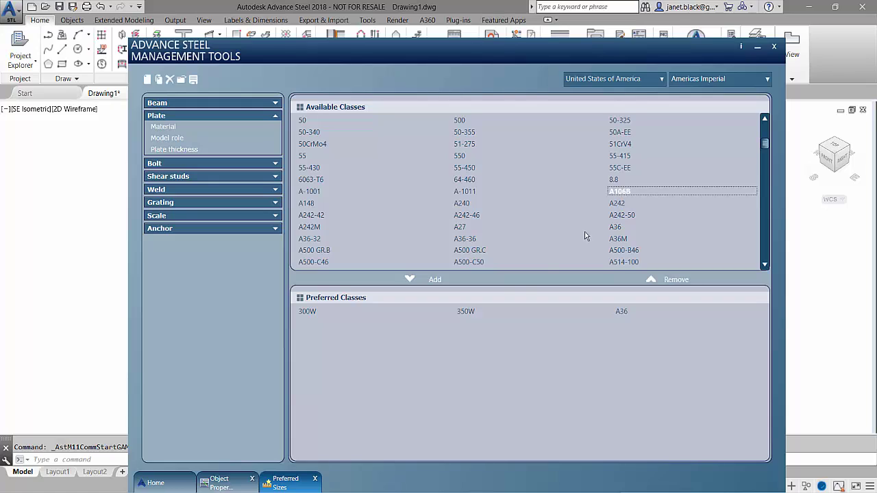
click(412, 281)
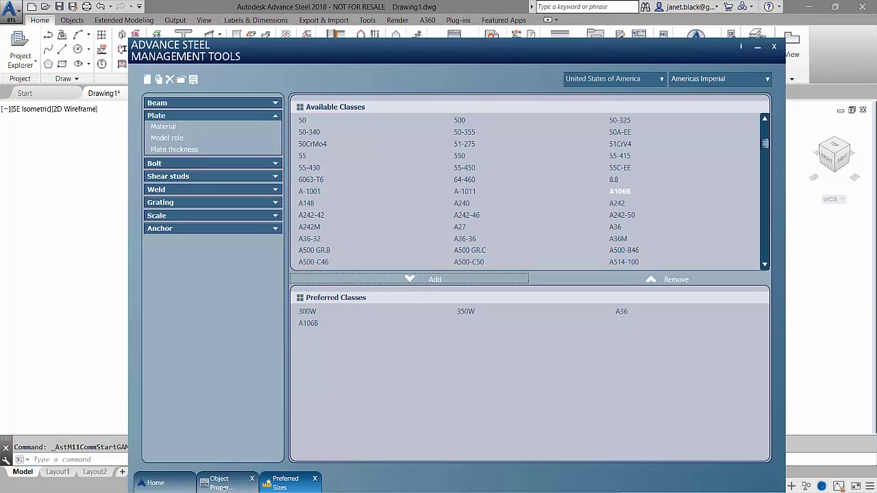
click(181, 485)
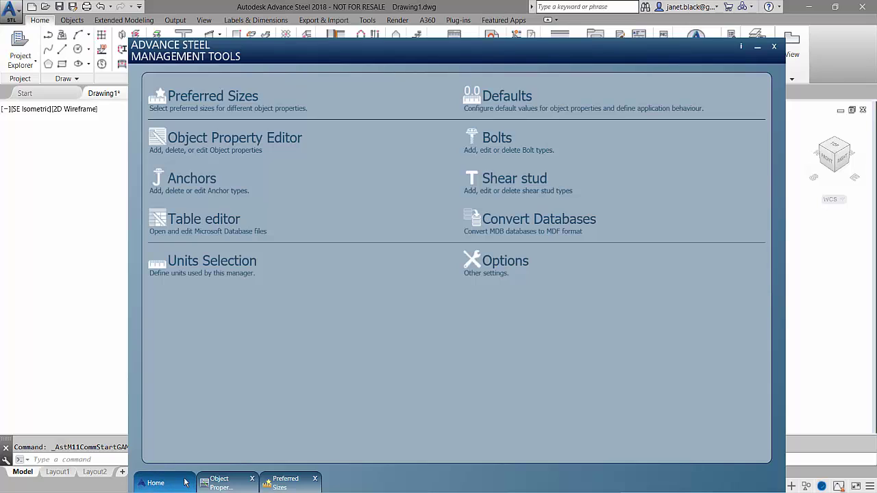
Reopen the database from the Defaults page, then close Management Tools.
click(512, 99)
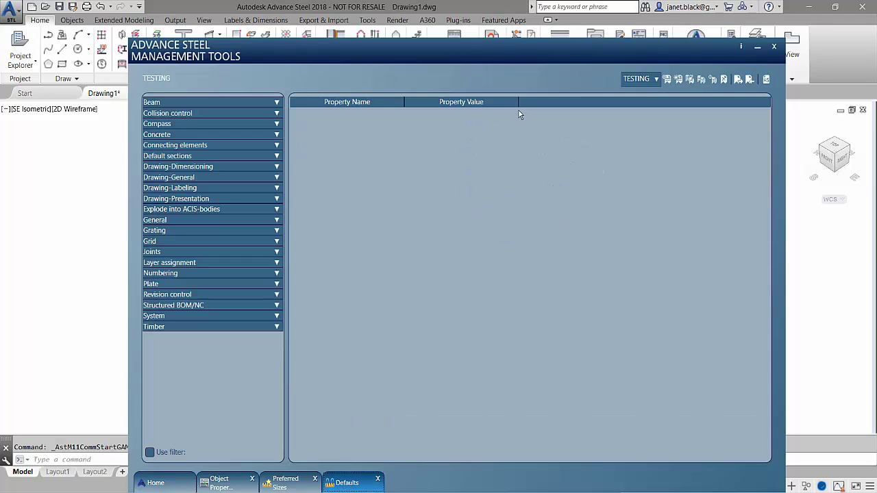
click(766, 80)
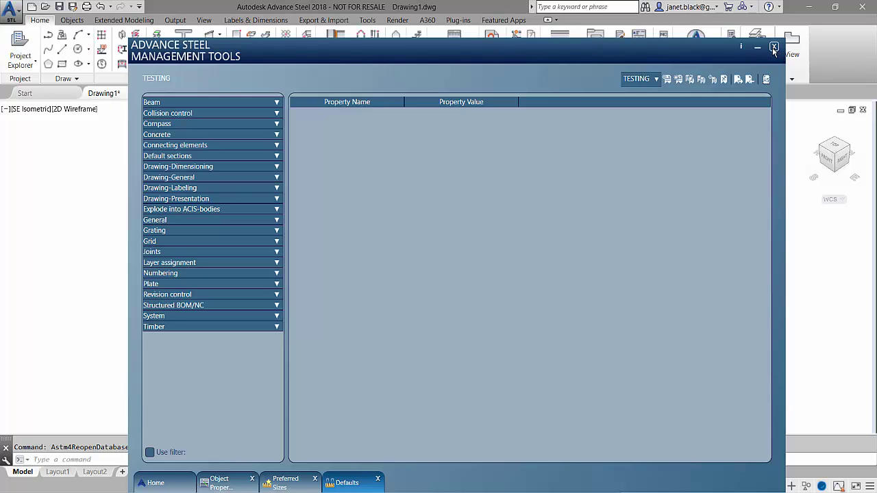
click(774, 49)
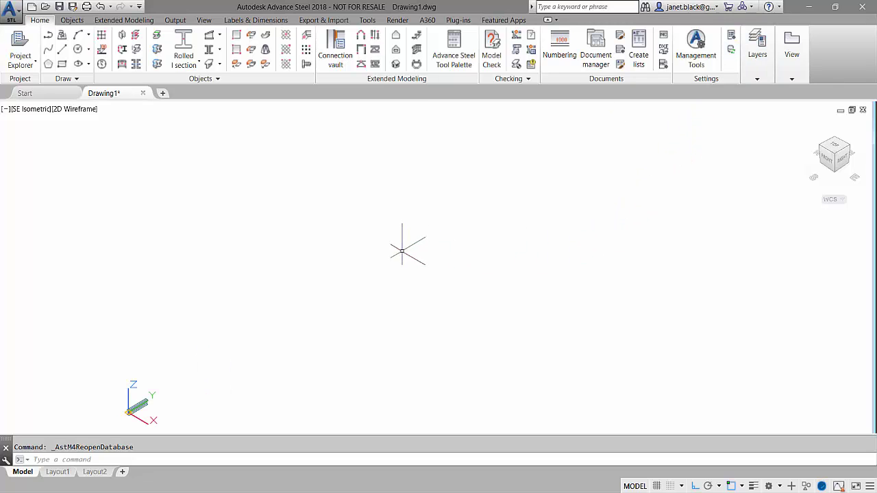
Draw a circular hollow section beam (HSSRound 4x0.250) by picking its start and end points.
scroll(479, 227, down, 1)
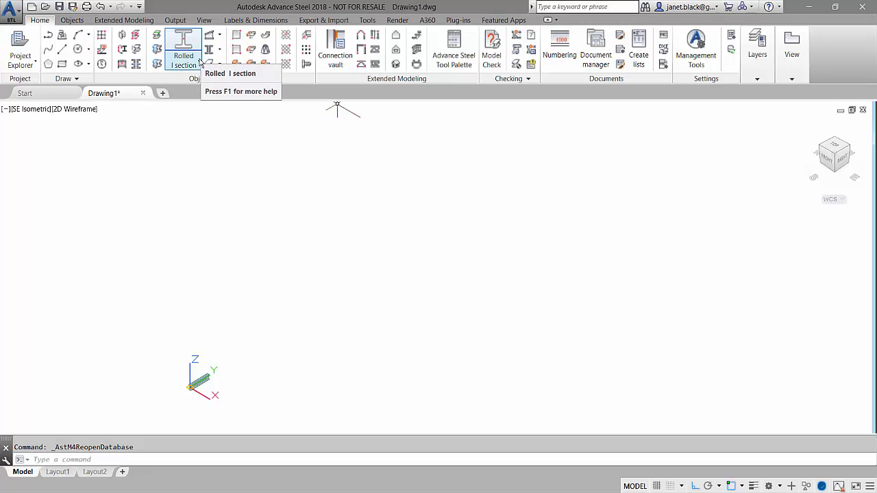
click(199, 62)
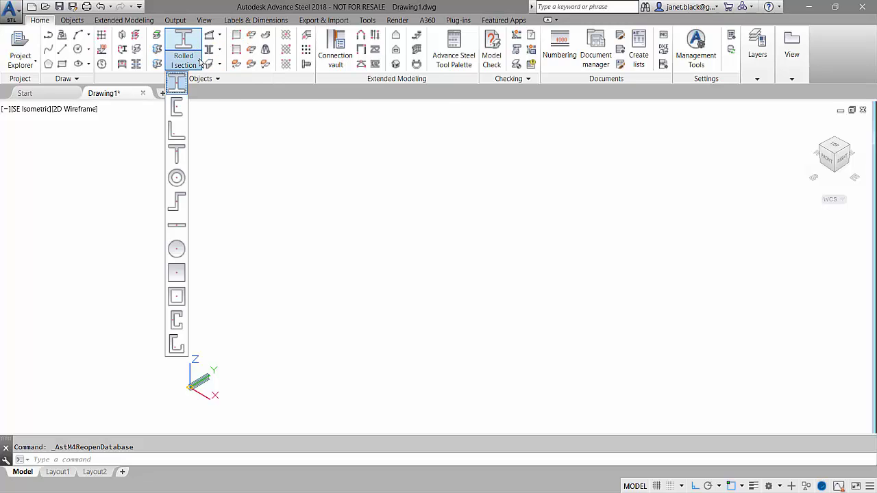
click(176, 179)
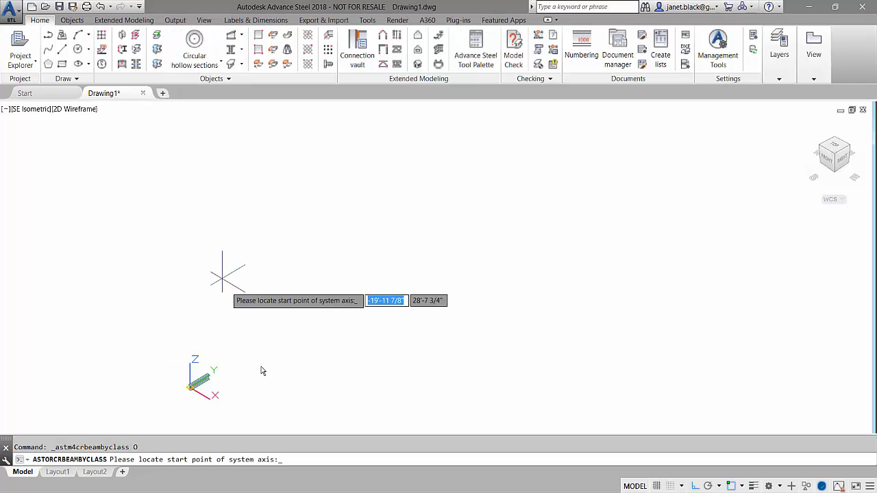
scroll(235, 367, up, 3)
scroll(172, 391, down, 2)
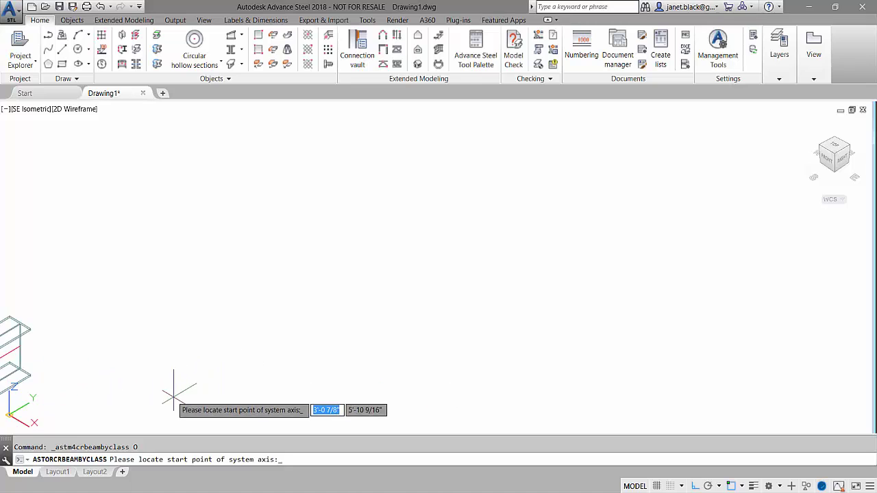
middle_drag(172, 391, 170, 377)
scroll(176, 363, up, 2)
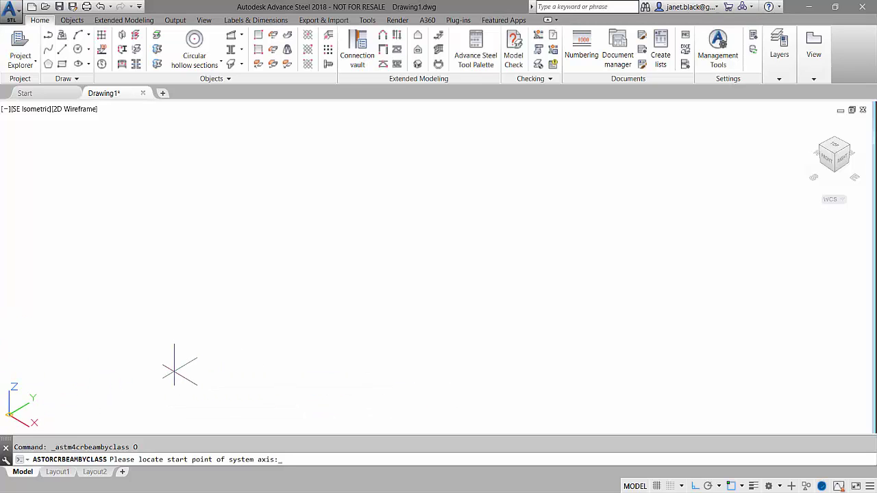
click(176, 369)
click(278, 308)
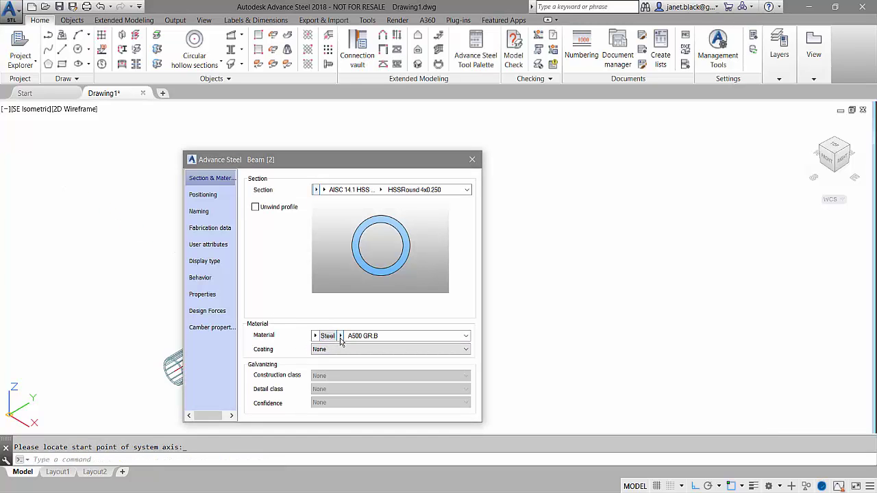
Open the beam's Material dropdown and scroll the All submenu down to A106B.
click(339, 338)
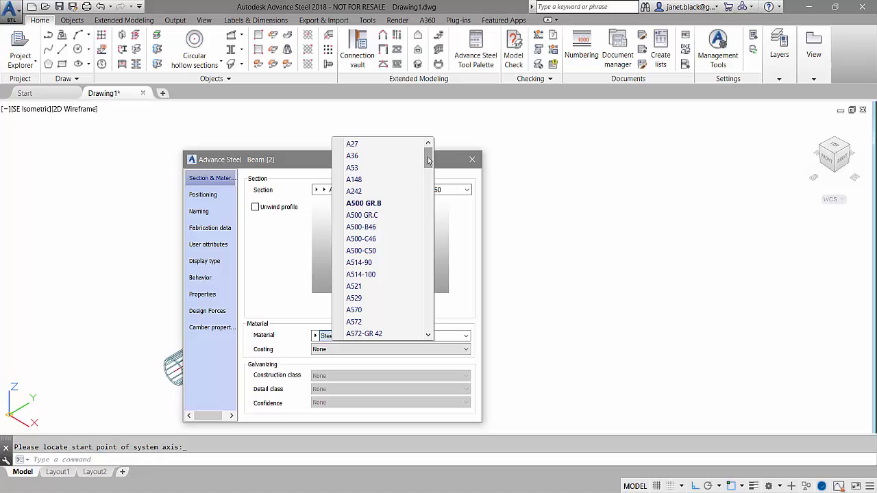
drag(428, 160, 417, 328)
mouse_move(419, 336)
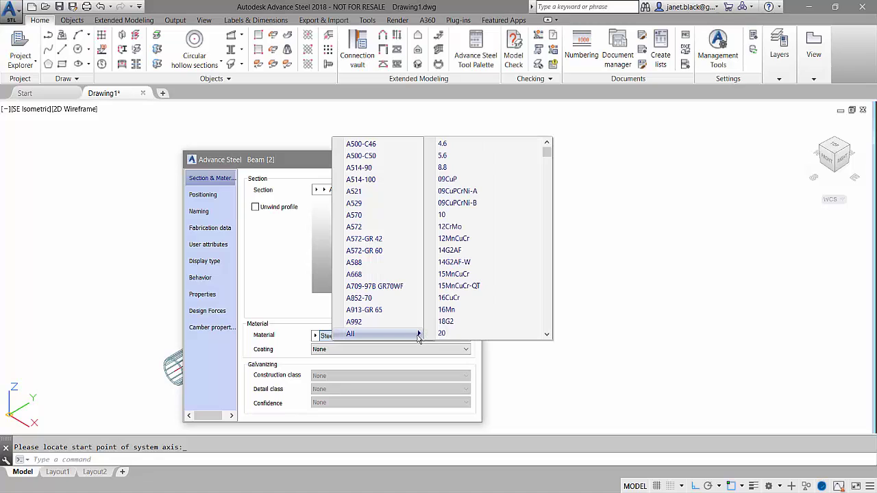
drag(549, 157, 549, 185)
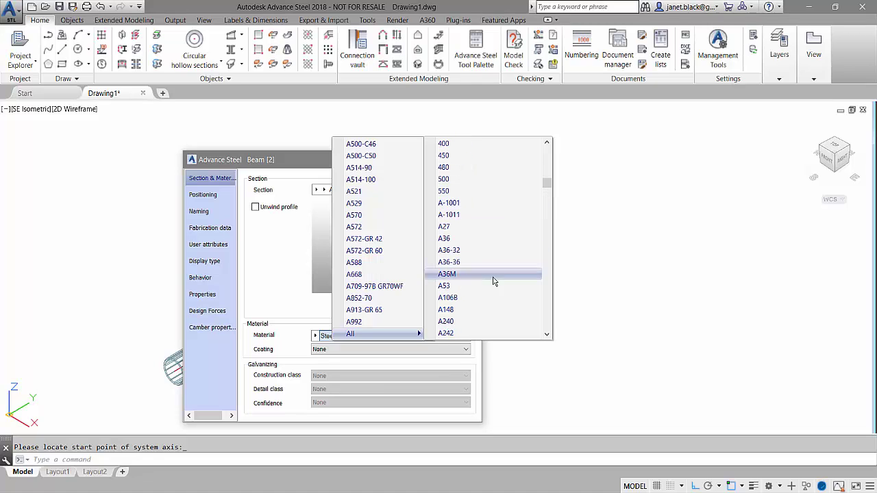